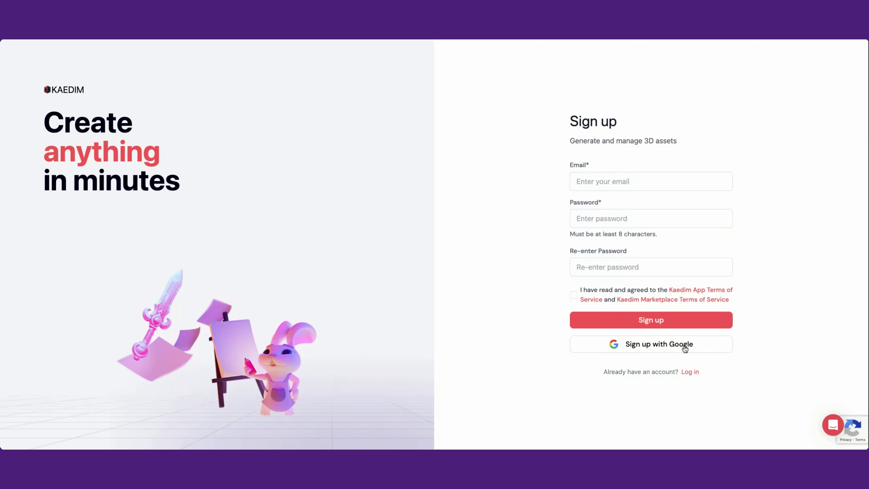
Step: Switch to the log-in form and sign in to Kaedim with the autofilled credentials
left_click(696, 373)
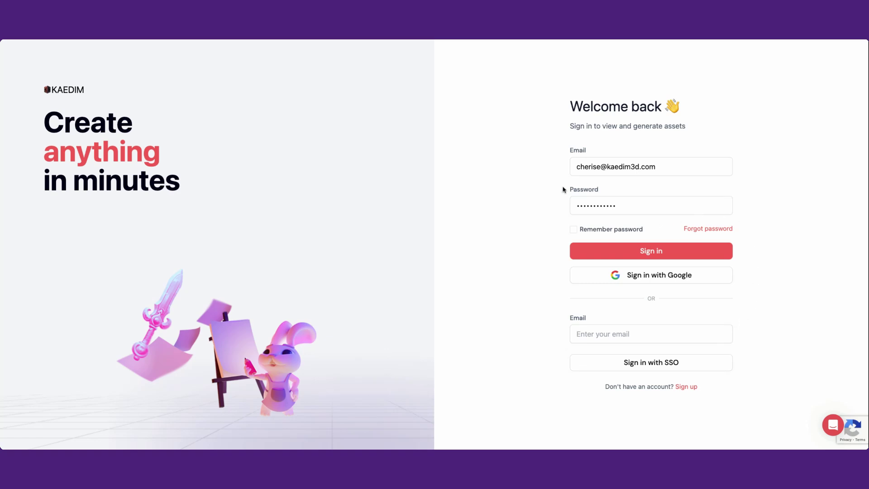
left_click(618, 257)
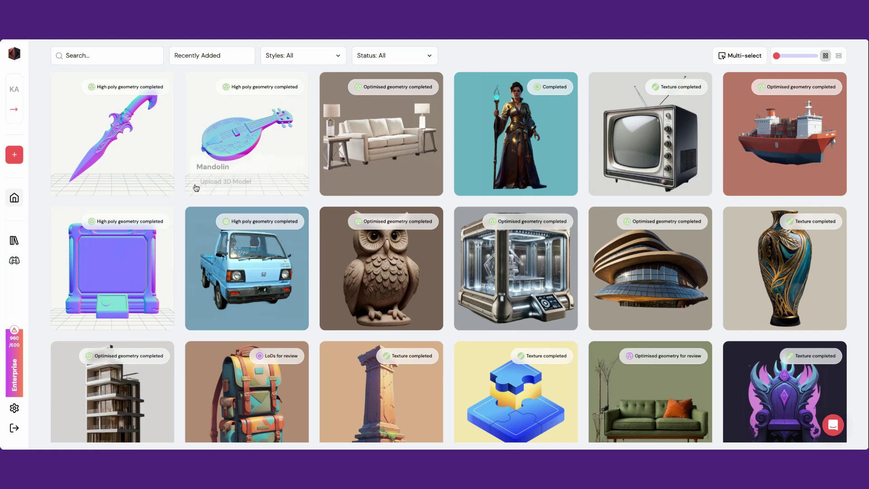
Step: Start creating a new 3D asset with '+ Create' in the left sidebar
mouse_move(28, 170)
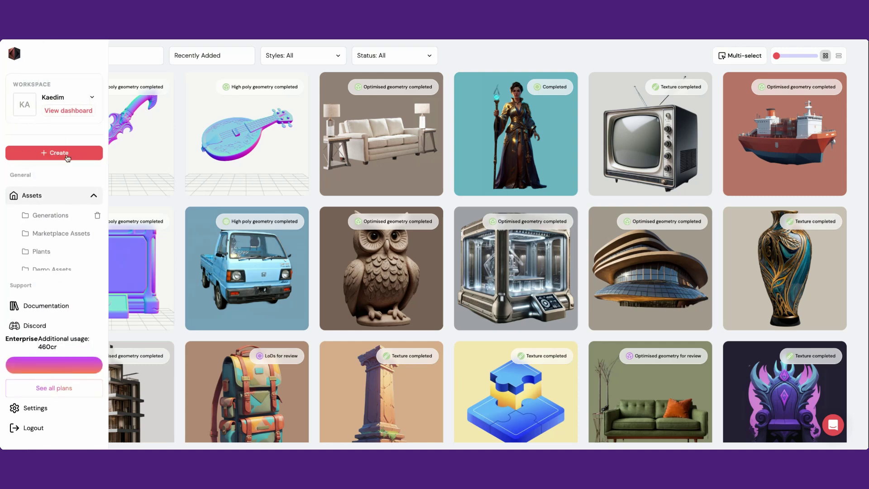
left_click(67, 156)
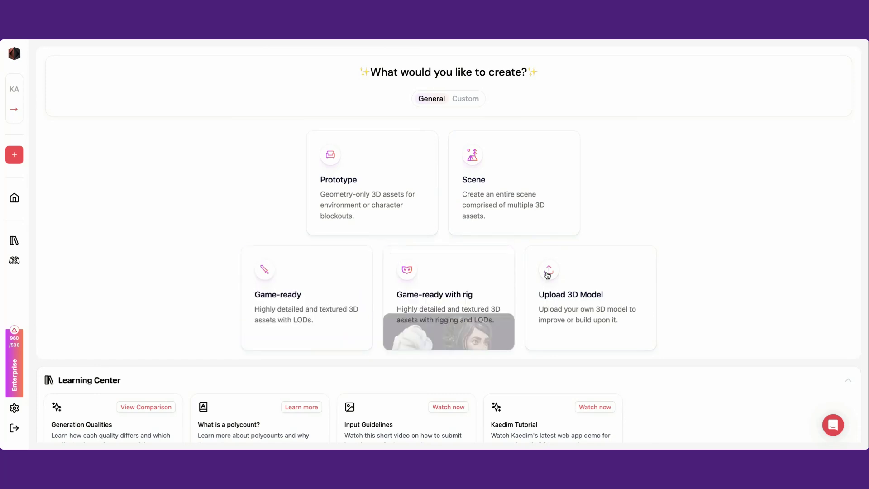
Step: Show the Custom style options and review the Prototype generation qualities
left_click(473, 99)
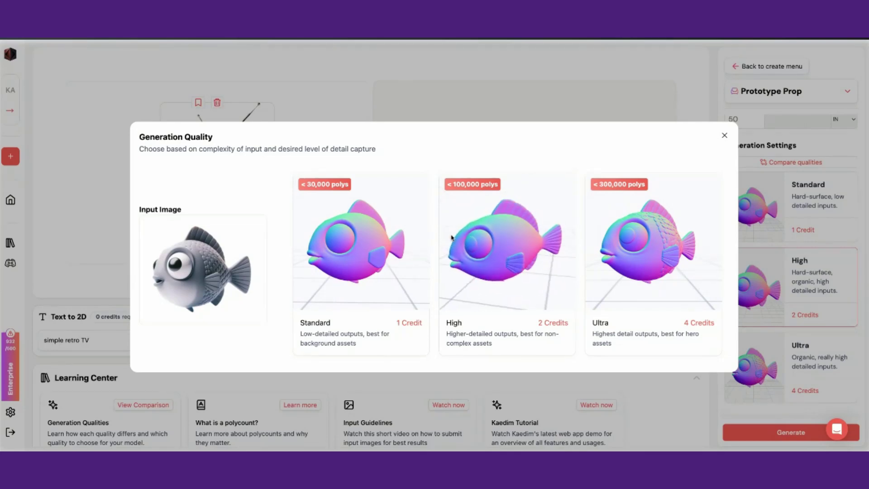
scroll(516, 199, "up", 3)
scroll(508, 223, "down", 3)
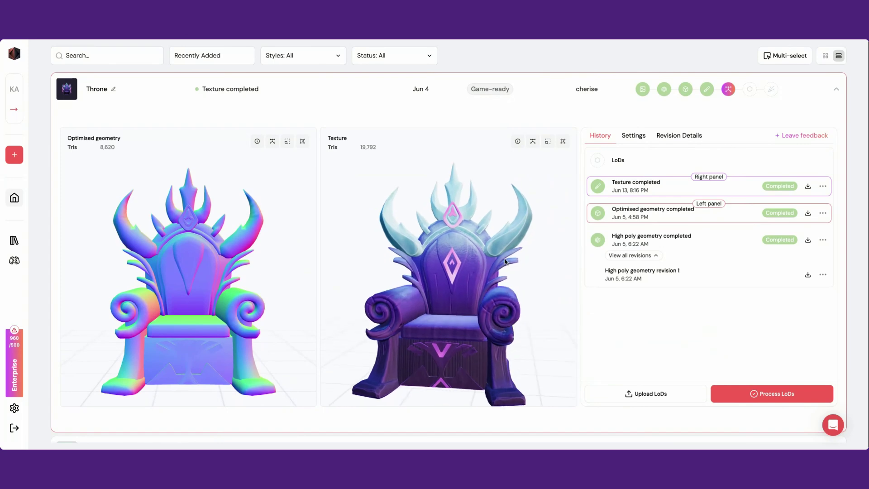
Step: View the Throne's optimised geometry as a front-facing wireframe beside the textured throne
left_click_drag(488, 258, 442, 251)
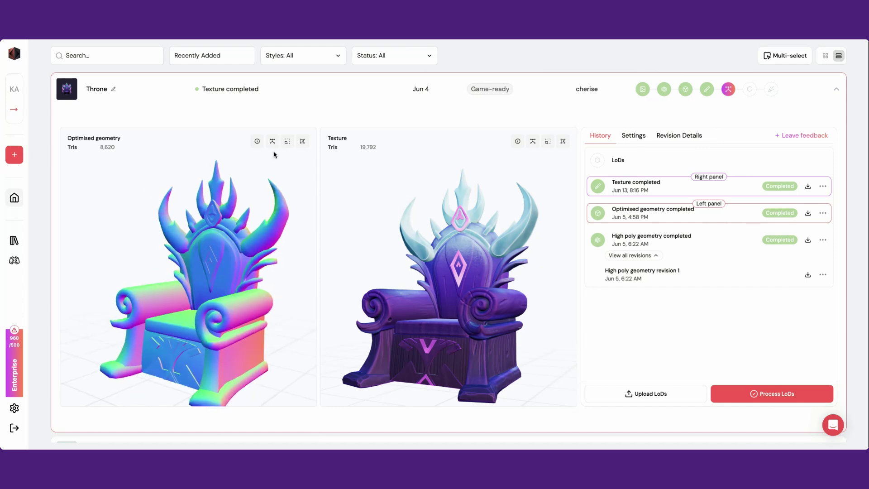
left_click(303, 141)
left_click_drag(265, 194, 315, 199)
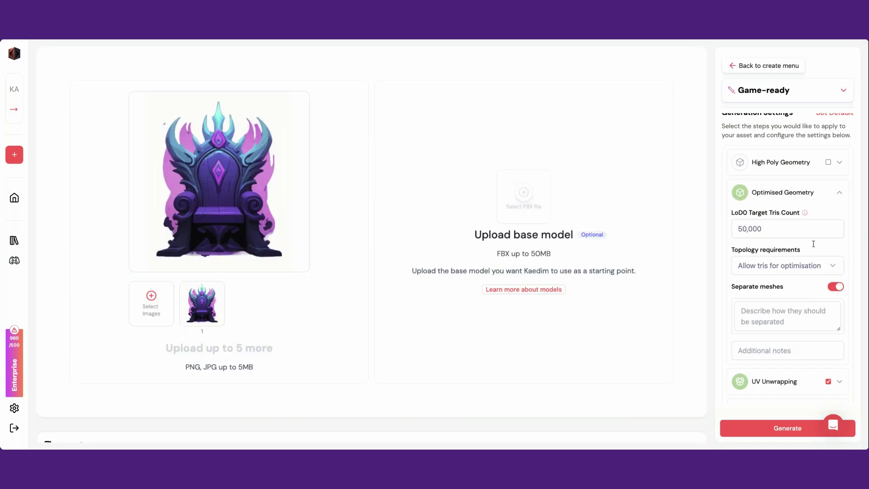
scroll(802, 272, "down", 1)
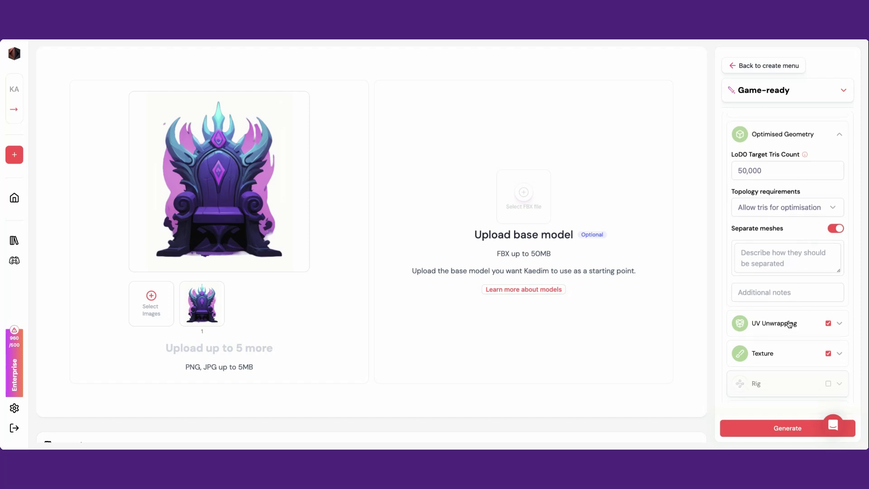
Step: Expand the UV Unwrapping and Texture settings and review the PBR texture style choices
left_click(835, 228)
left_click(789, 281)
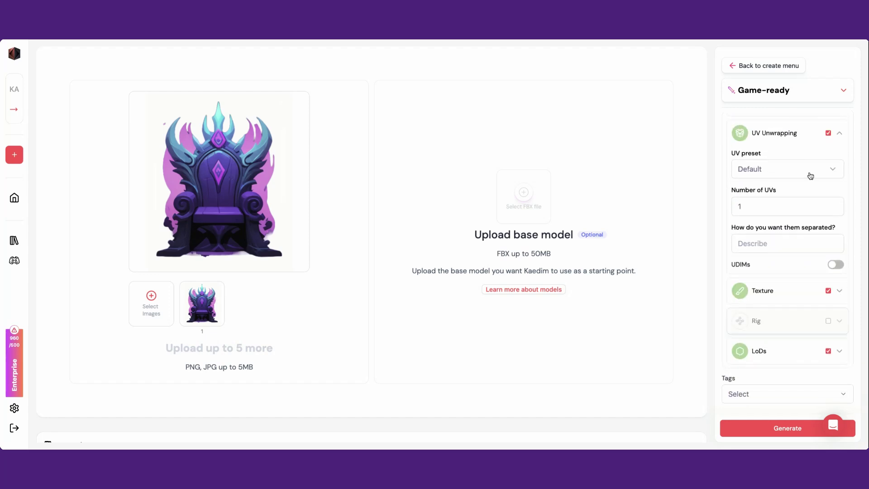
left_click(762, 290)
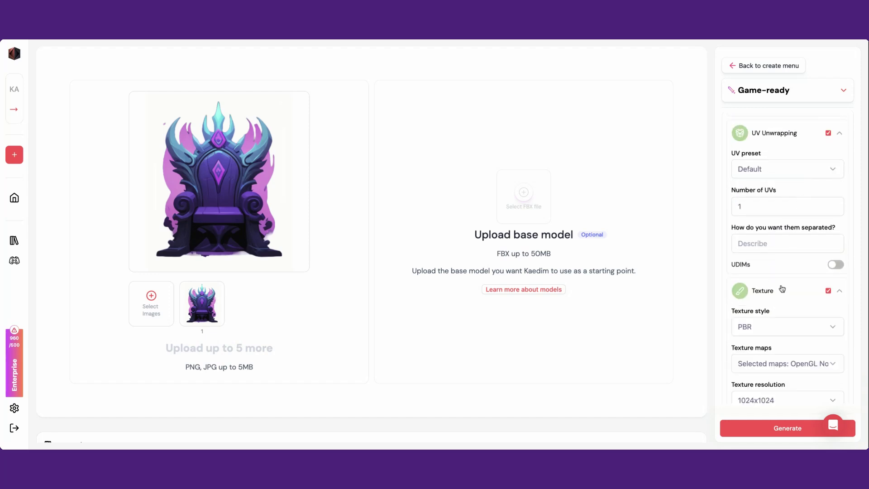
scroll(796, 244, "down", 2)
left_click(787, 237)
scroll(805, 251, "down", 3)
scroll(805, 252, "up", 3)
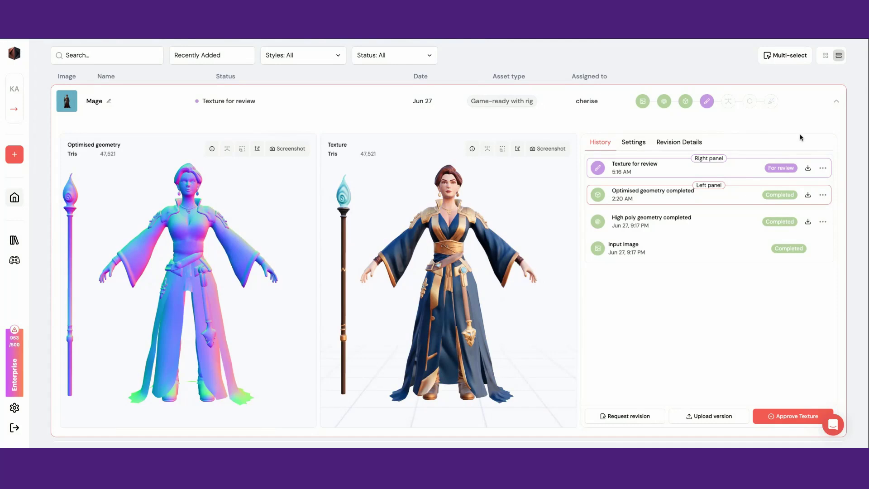
scroll(817, 136, "down", 1)
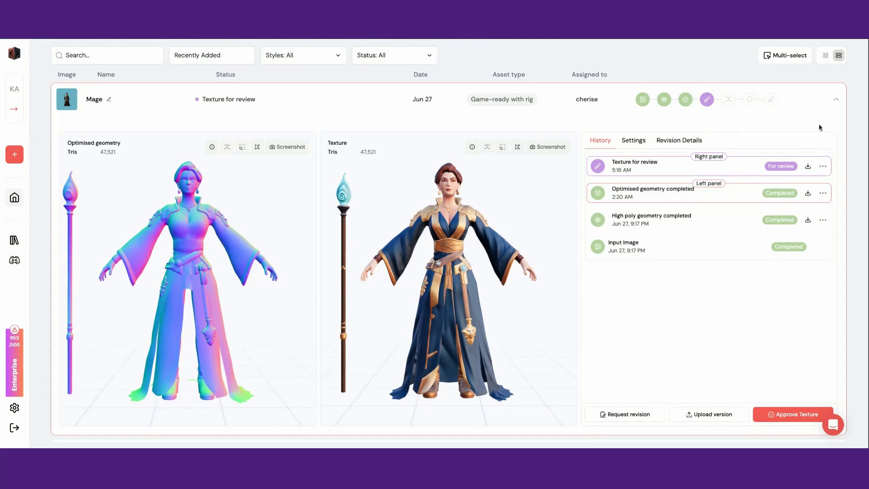
Step: Turn the textured Mage to a front view and pick a revision to compare
left_click_drag(464, 243, 445, 230)
scroll(444, 231, "up", 3)
scroll(475, 221, "down", 3)
scroll(541, 202, "up", 5)
scroll(543, 200, "down", 3)
left_click_drag(543, 200, 492, 225)
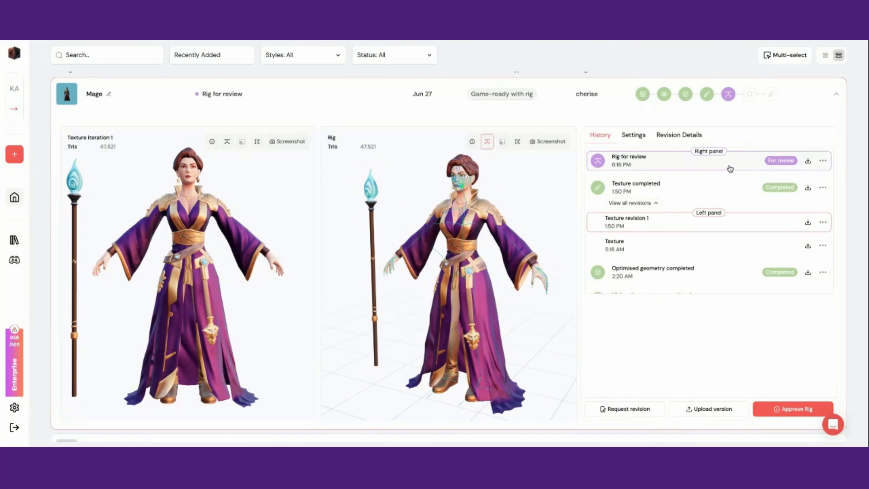
left_click(806, 169)
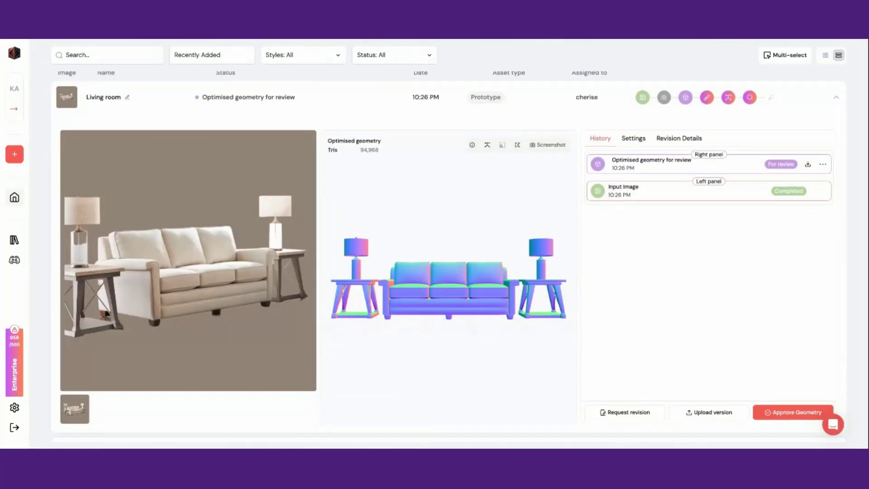
Step: Inspect the Living room sofa set's optimised geometry as an orbited wireframe
left_click_drag(543, 253, 510, 280)
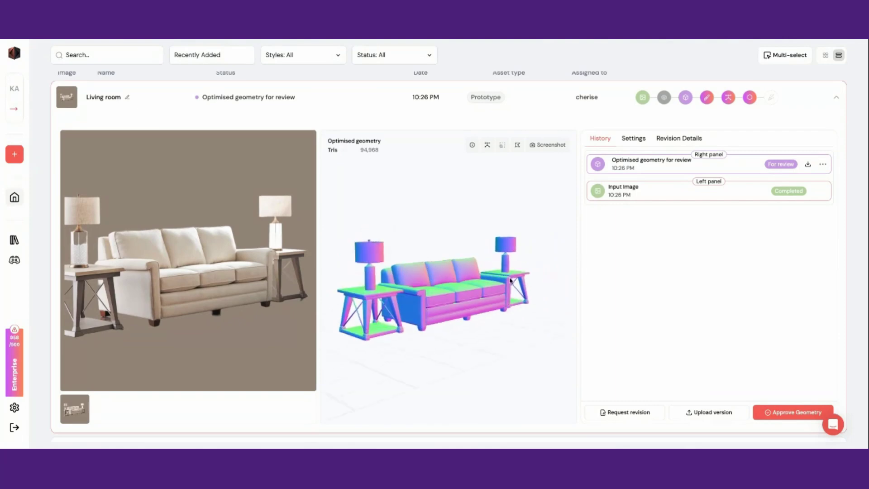
left_click(517, 145)
left_click_drag(450, 198, 505, 229)
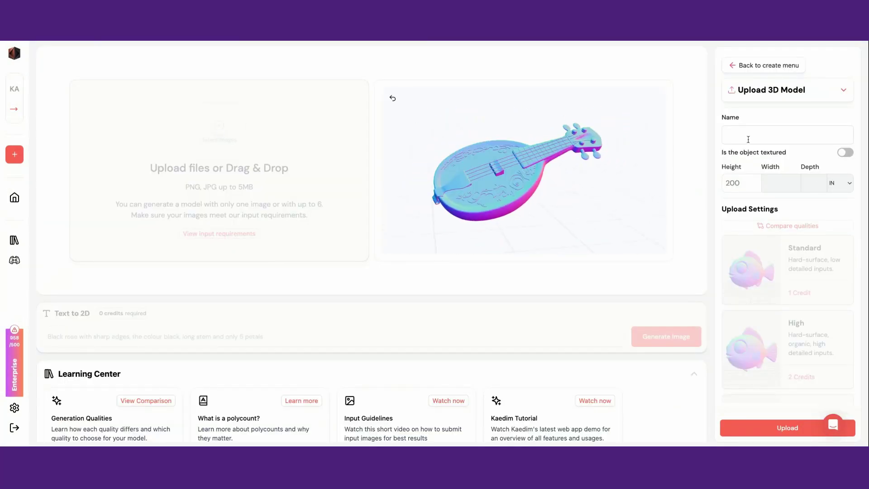
Step: Name the lute model 'Mandolin' and upload it as a new asset
left_click(770, 134)
type("Mandolin")
scroll(796, 272, "down", 3)
left_click(786, 422)
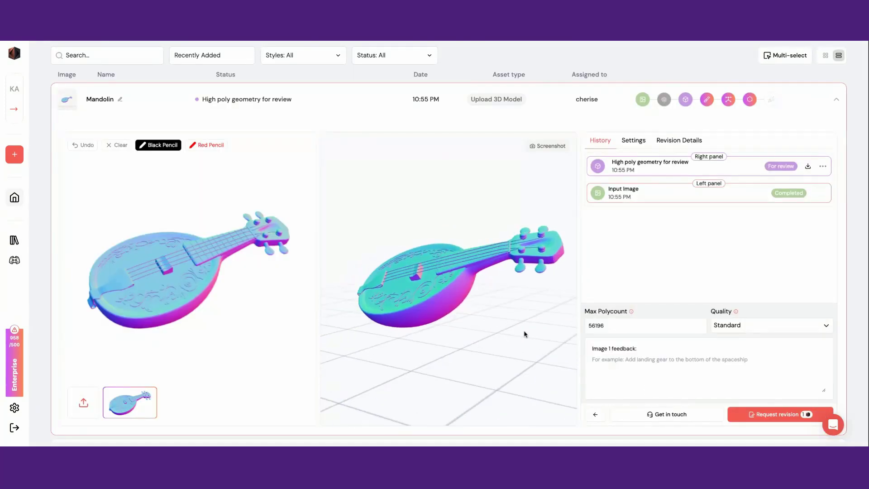
Step: Circle an area of the Mandolin image in red and check the revision quality options
mouse_move(524, 333)
left_mouse_down()
mouse_move(490, 303)
mouse_move(262, 347)
left_mouse_up()
left_click_drag(196, 230, 176, 232)
left_click(769, 325)
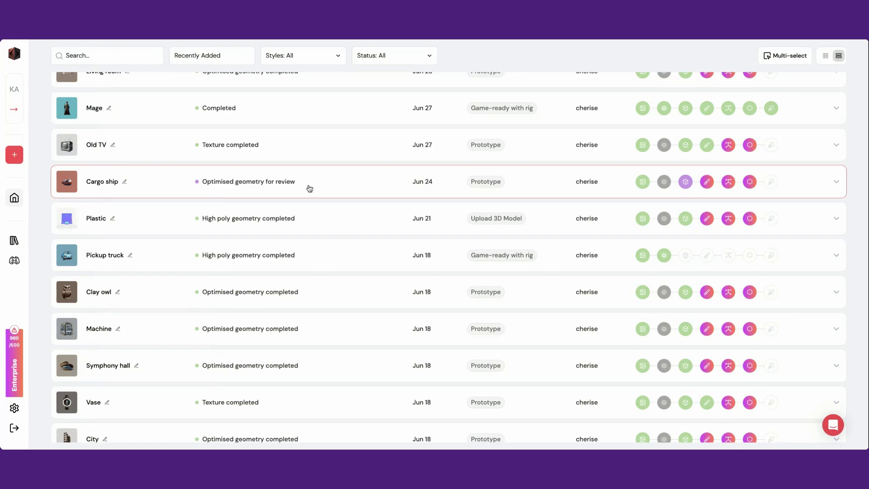
Step: Show assets as a grid of cards and switch the workspace to the Game 01 studio
left_click(826, 55)
scroll(567, 150, "down", 6)
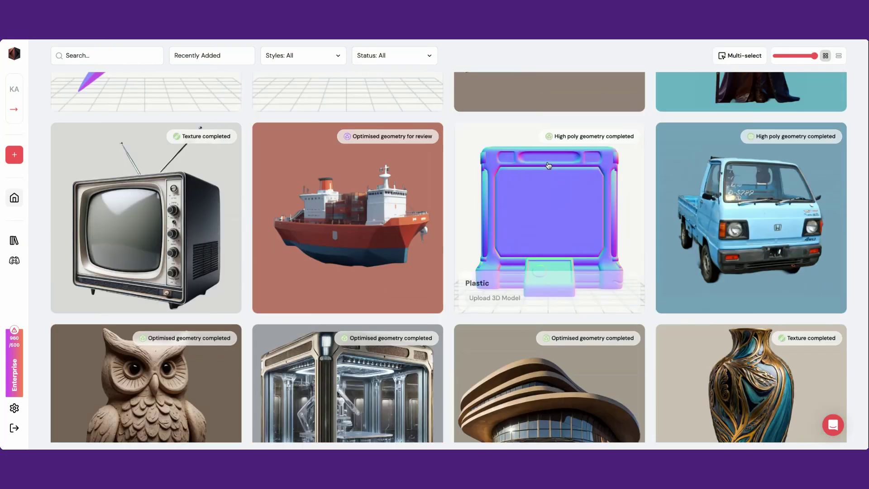
left_click(92, 100)
left_click(64, 172)
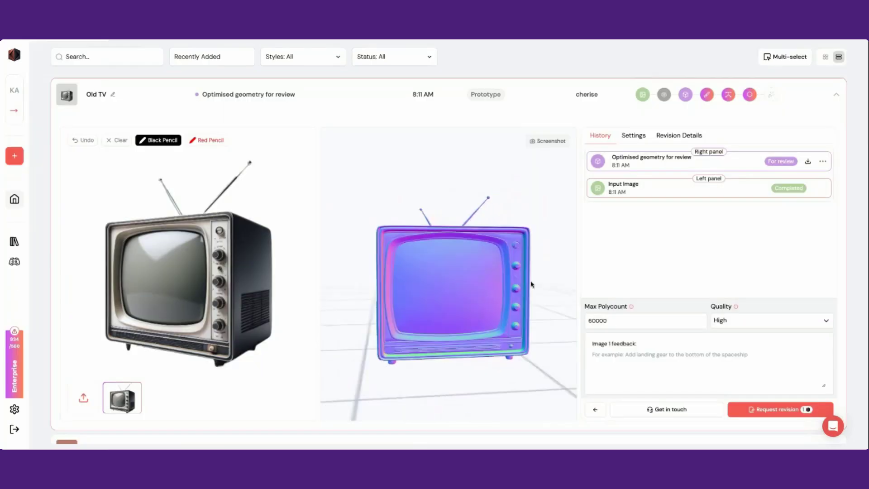
left_click_drag(530, 285, 464, 227)
Step: Capture a screenshot of the Old TV and circle its antennas in red
scroll(465, 227, "up", 8)
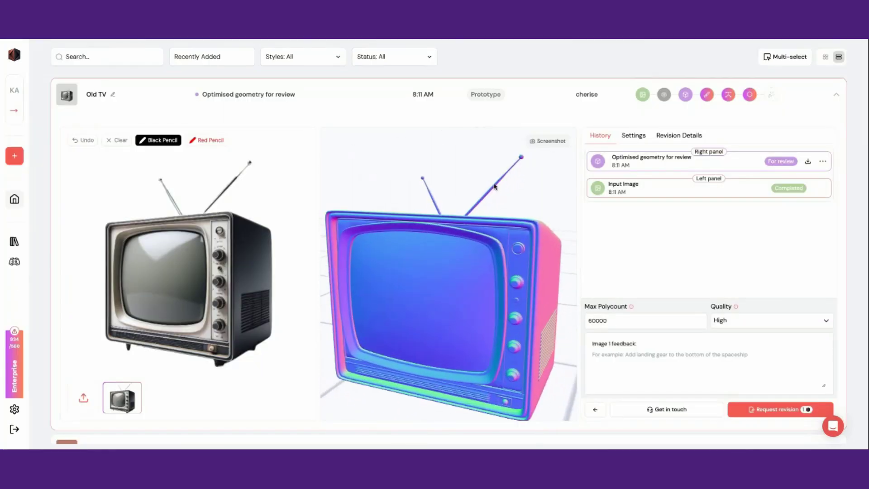
left_click(554, 142)
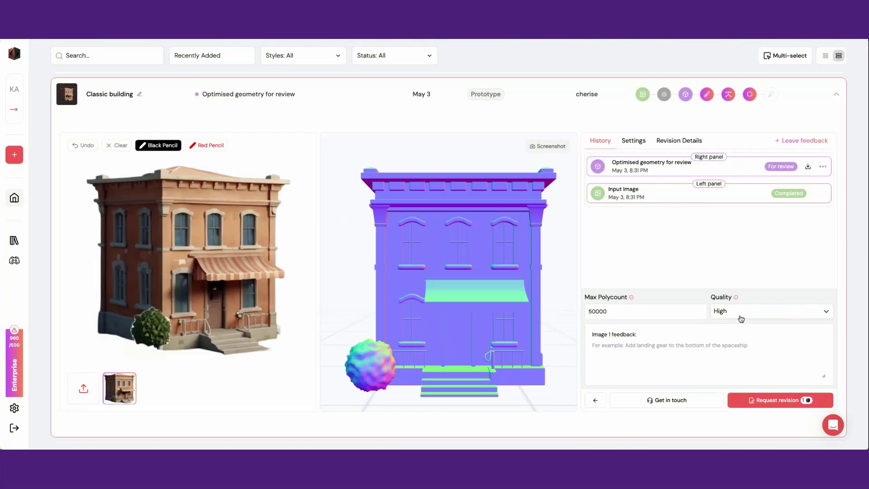
left_click(741, 319)
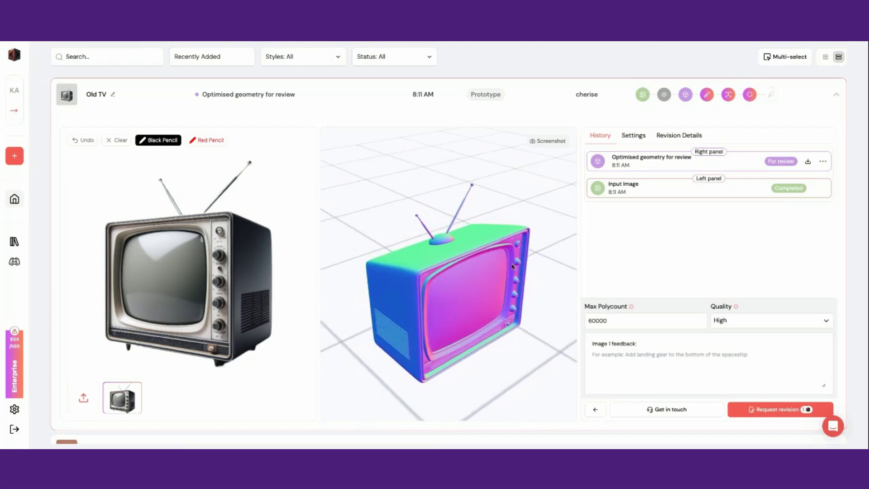
scroll(466, 200, "up", 5)
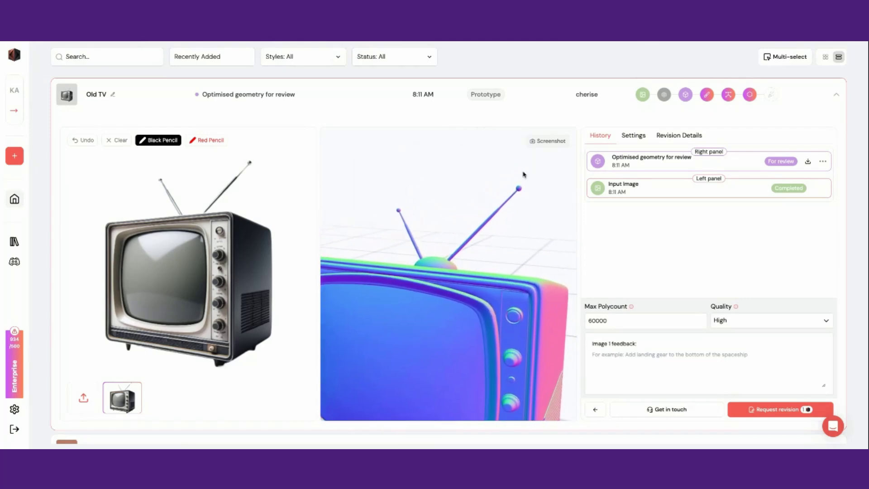
left_click(555, 143)
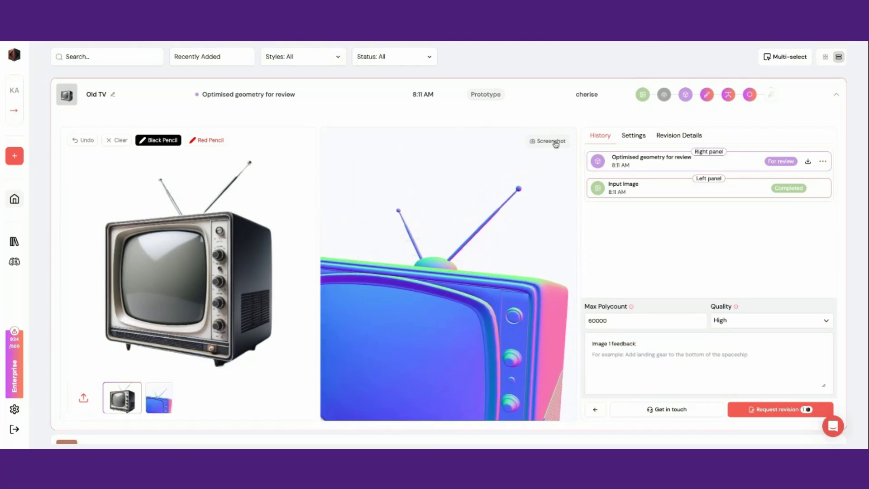
left_click(173, 401)
left_click(205, 140)
mouse_move(172, 192)
left_mouse_down()
mouse_move(139, 227)
mouse_move(226, 189)
mouse_move(182, 185)
left_mouse_up()
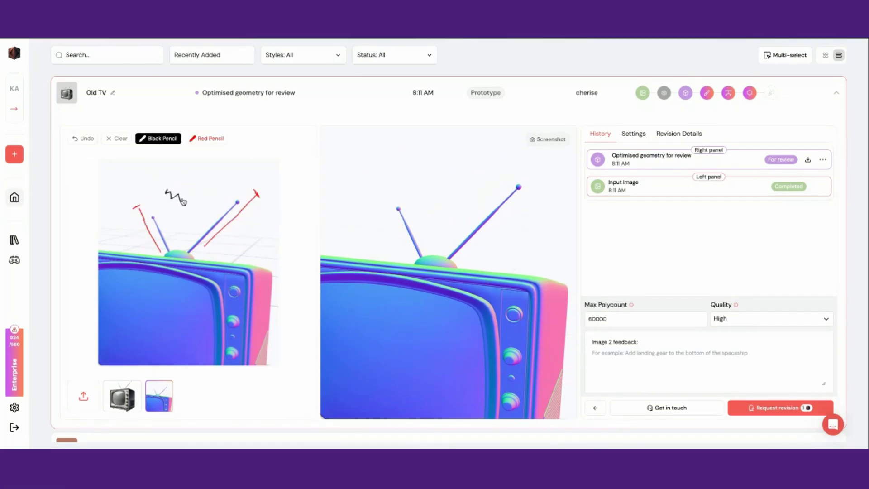
Step: Keep the revision quality at High and add feedback 'Make the antennae longer'
left_click(731, 323)
left_click(739, 319)
left_click(625, 357)
type("Make the antennae longer")
Step: Orbit the original and revised TV models side by side to compare them
left_click_drag(495, 247, 458, 278)
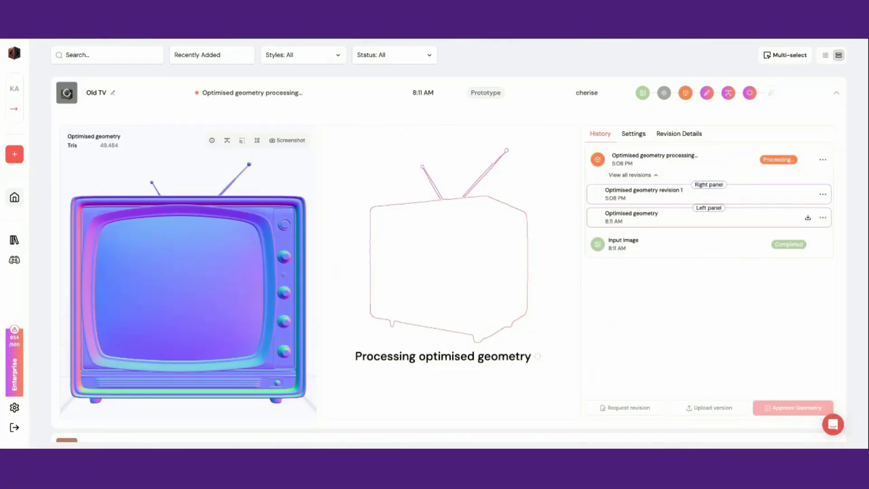
left_click(823, 160)
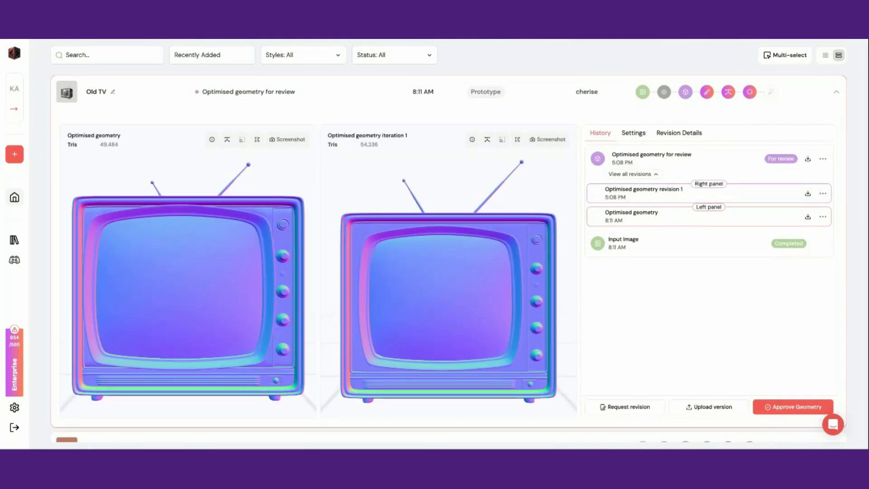
mouse_move(294, 235)
left_mouse_down()
mouse_move(252, 235)
mouse_move(308, 238)
left_mouse_up()
left_click_drag(399, 239, 200, 254)
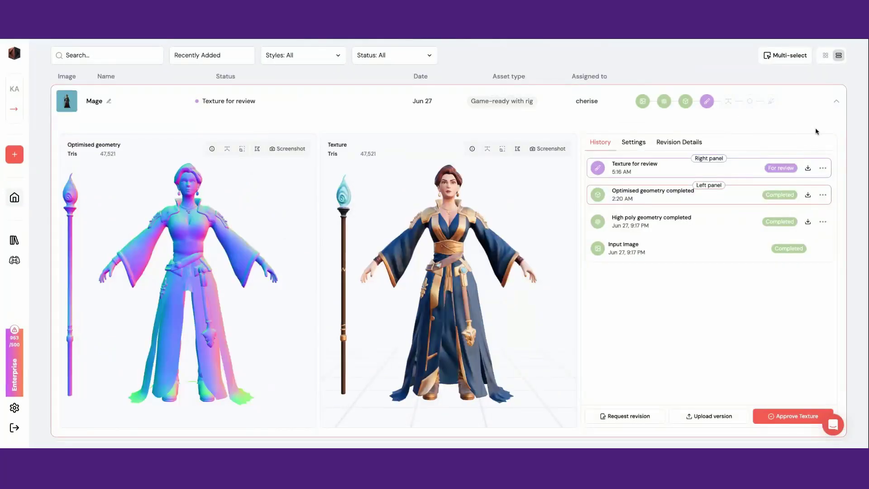
mouse_move(543, 199)
left_mouse_down()
mouse_move(488, 195)
mouse_move(503, 189)
mouse_move(542, 202)
left_mouse_up()
Step: Circle the Mage's robe in red with the feedback 'Make her robe purple'
scroll(542, 202, "down", 3)
scroll(387, 223, "up", 2)
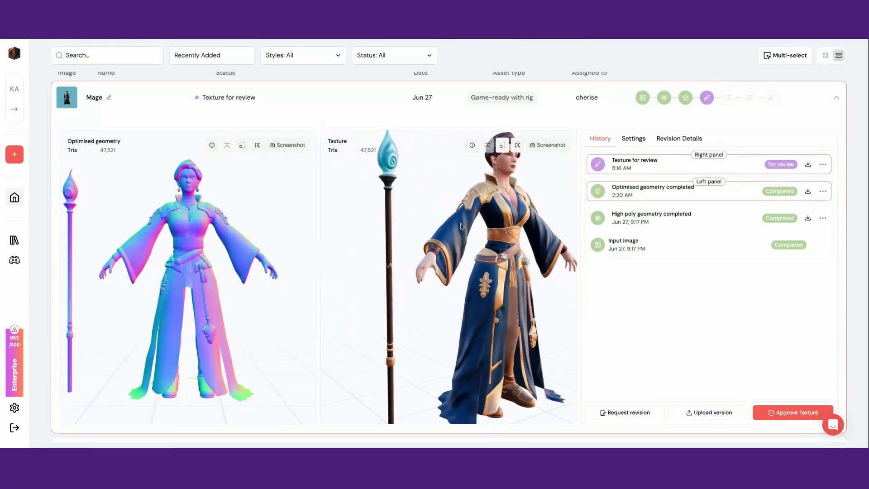
scroll(488, 218, "down", 3)
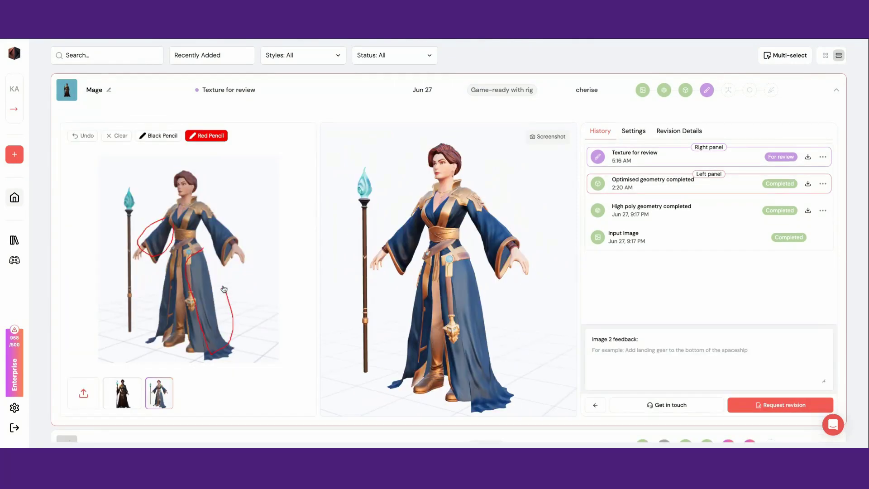
left_click_drag(224, 292, 209, 249)
type("Make her robe purple")
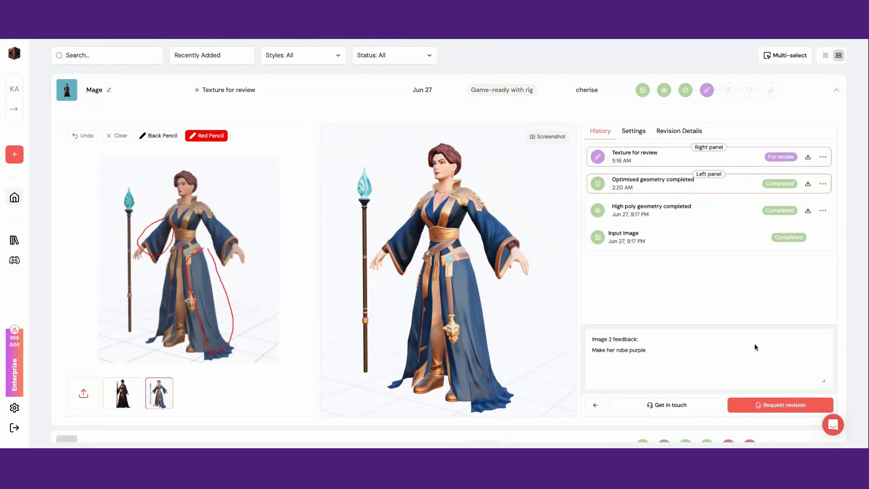
Step: Submit the texture revision request and approve the Mage's optimised geometry
left_click(783, 406)
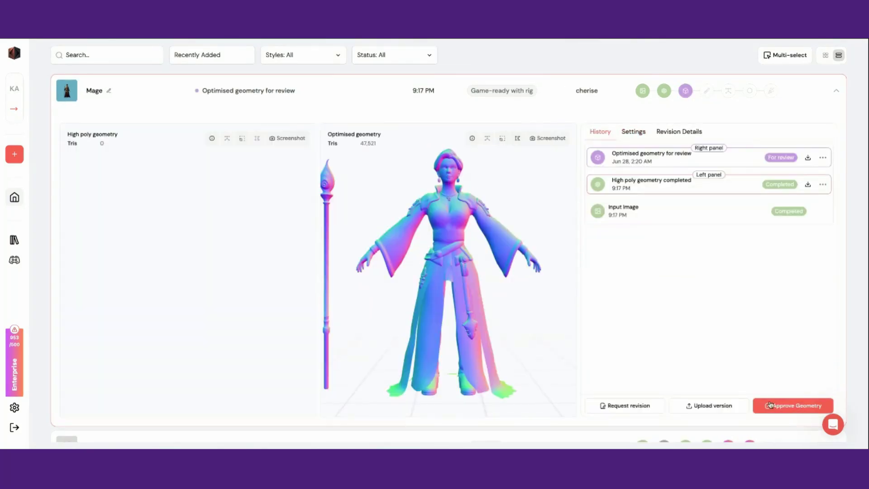
left_click(700, 406)
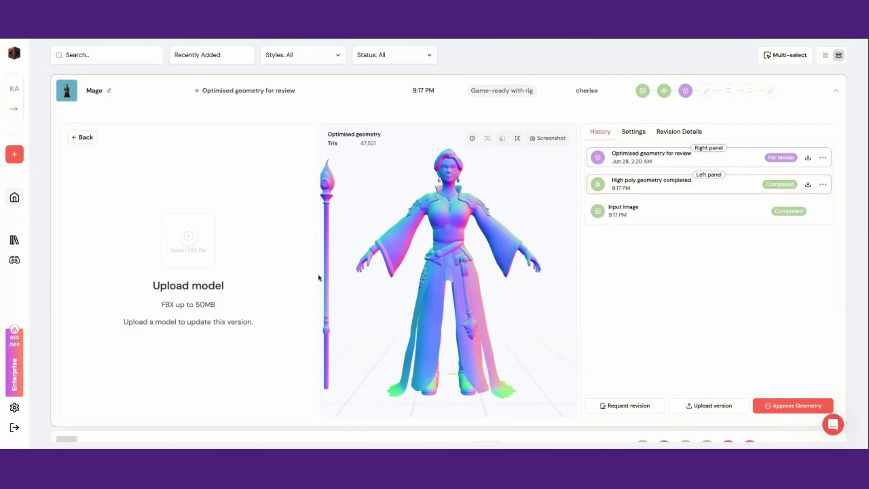
left_click(806, 406)
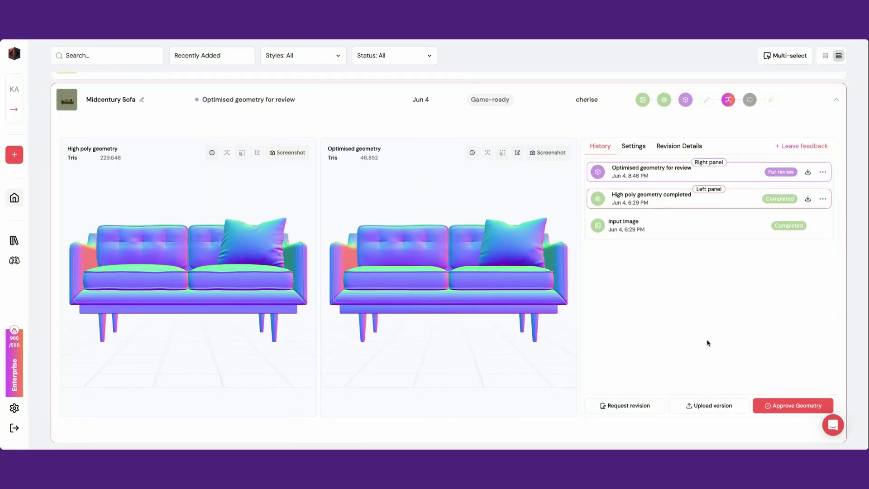
Step: Bring up the upload panels for a new Midcentury Sofa version and for the Throne's LoDs
left_click(723, 409)
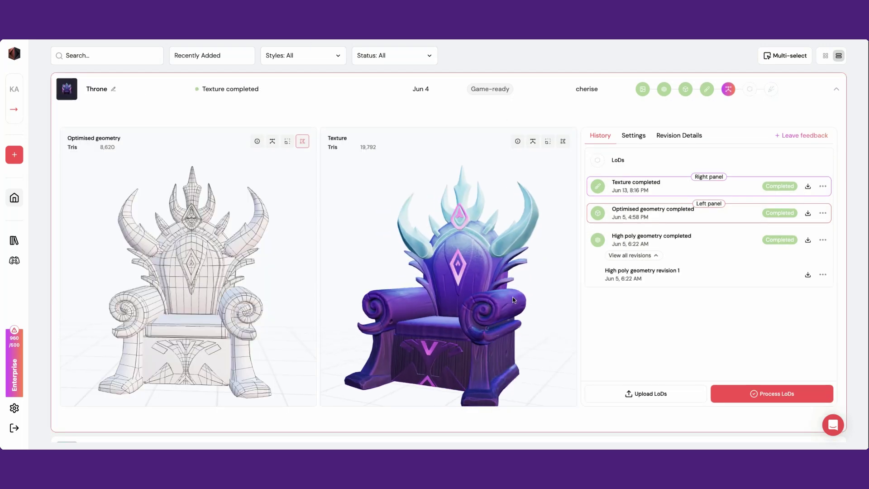
left_click(652, 394)
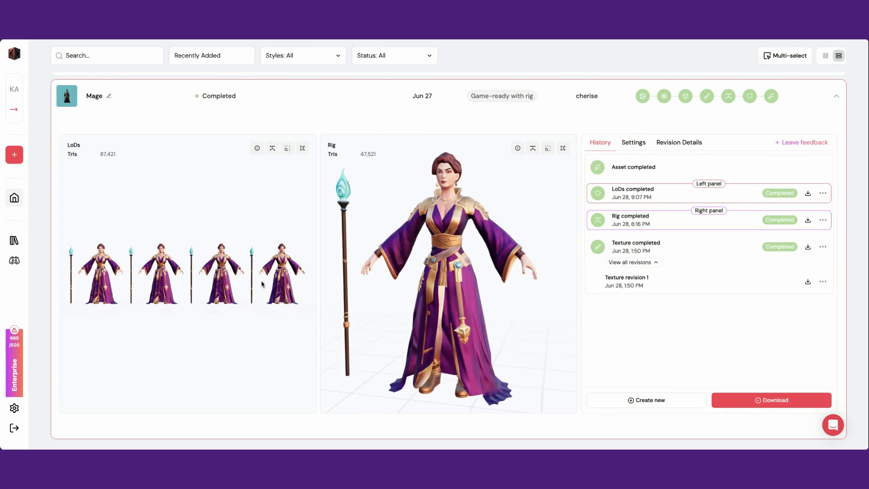
Step: Download the Mage in gltf and obj formats only, then bring up the Rig row's download formats
left_click(771, 401)
left_click(511, 183)
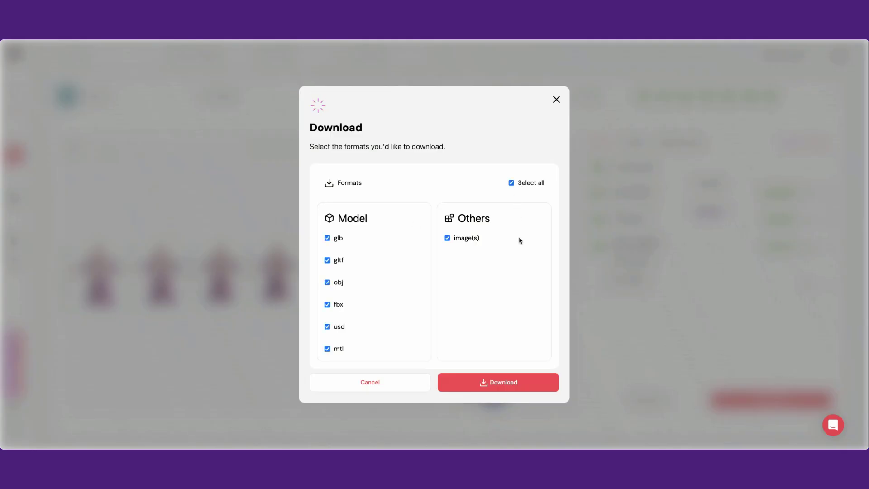
left_click(512, 184)
left_click(328, 260)
left_click(328, 282)
left_click(556, 99)
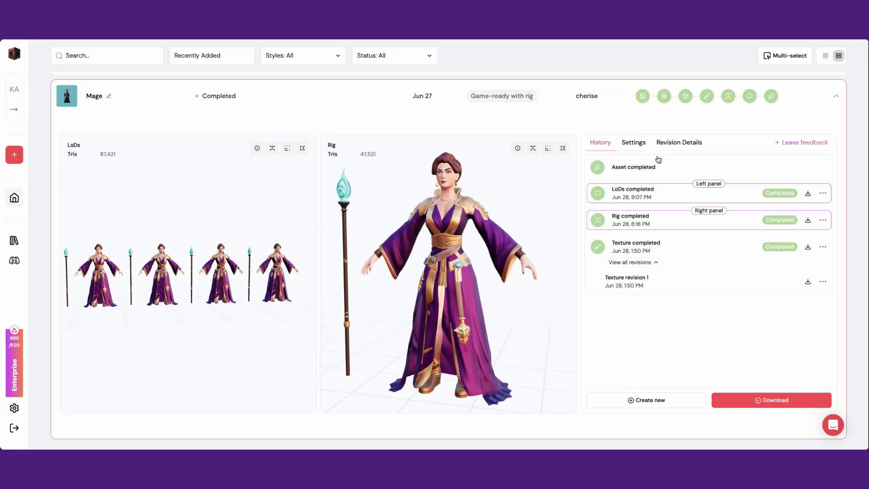
left_click(808, 221)
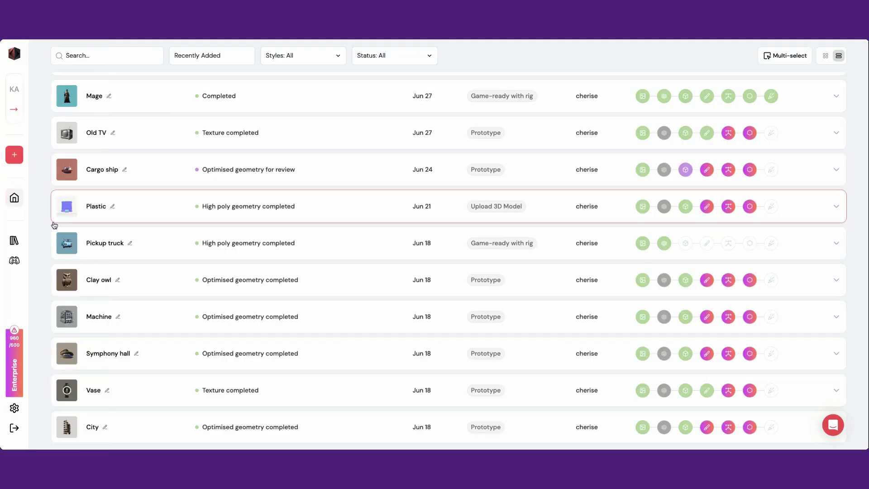
Step: Open the documentation, expand the Assets Page and Get Started sections, and view Quick Start
mouse_move(28, 279)
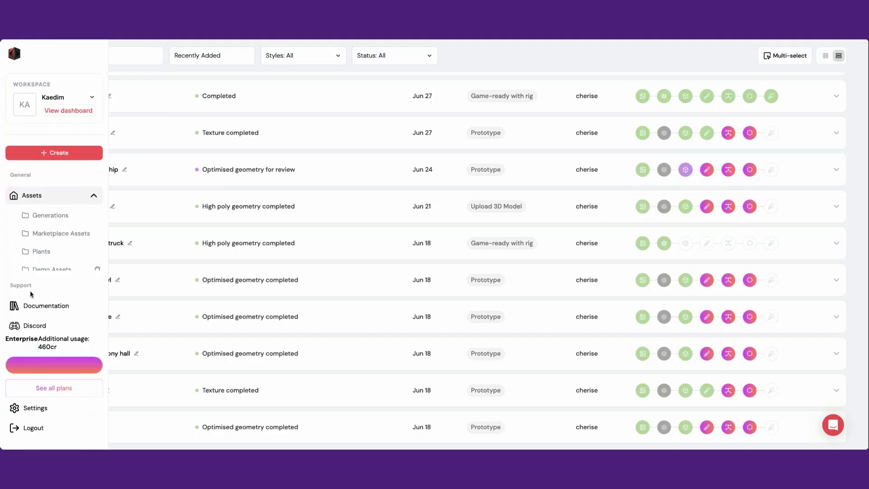
left_click(62, 310)
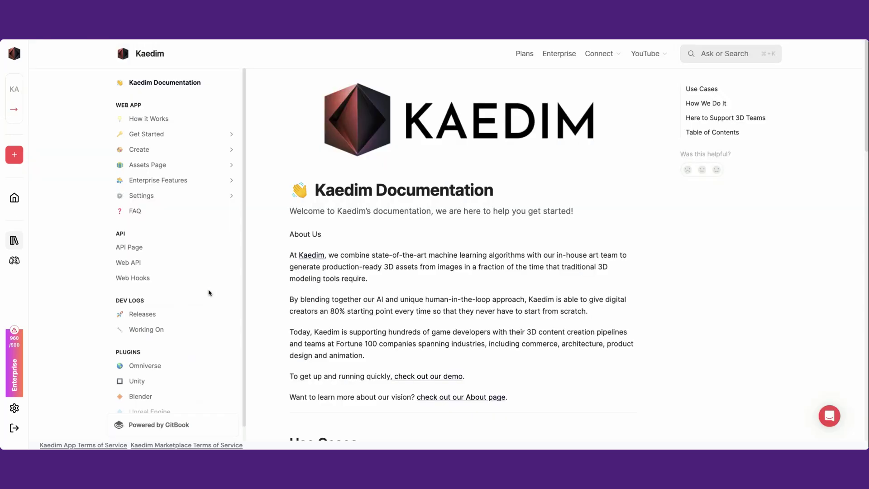
scroll(267, 283, "down", 3)
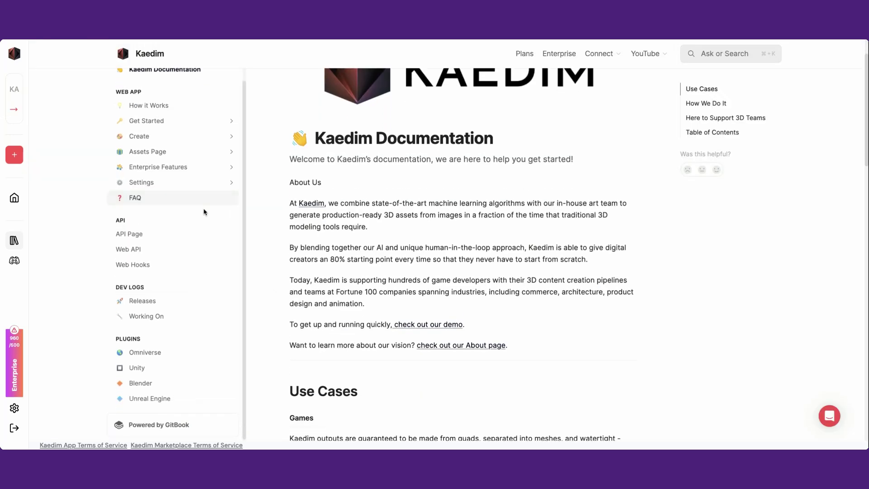
left_click(206, 152)
left_click(196, 120)
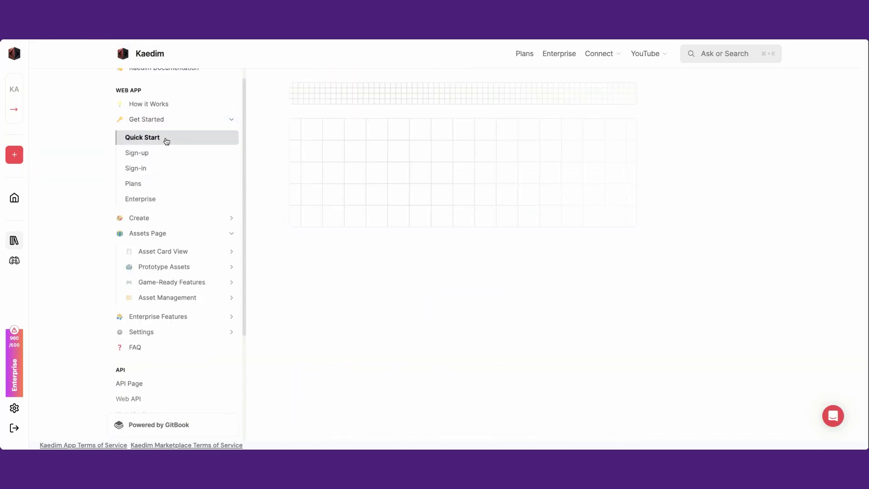
left_click(161, 138)
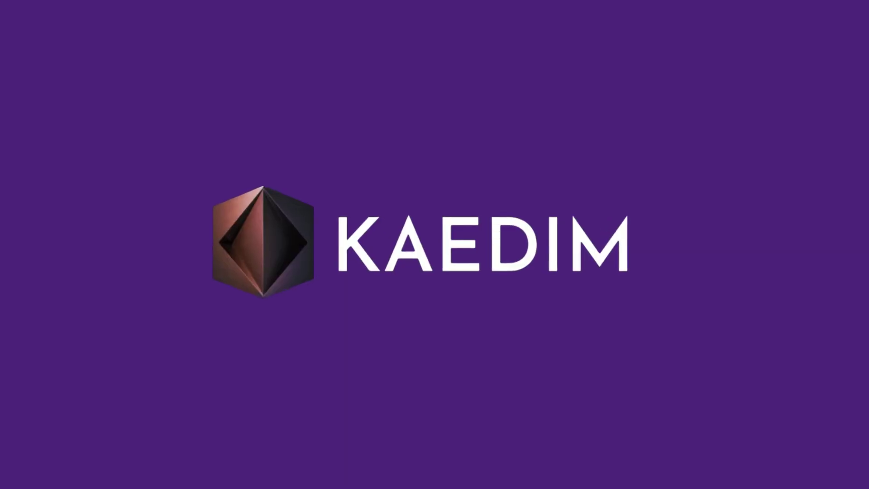